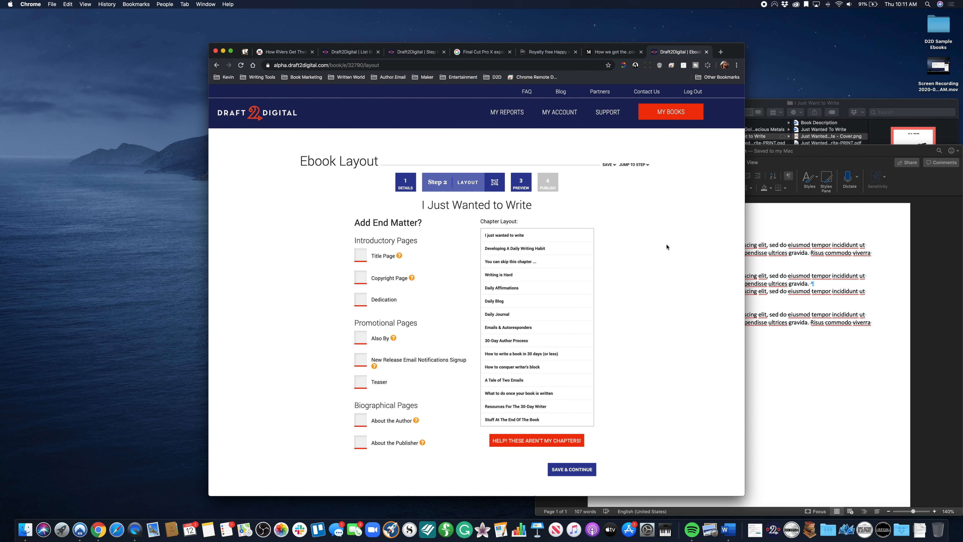
# - Examine the detected chapter list and the available end-matter options for the ebook
pyautogui.scroll(-1, 665, 257)
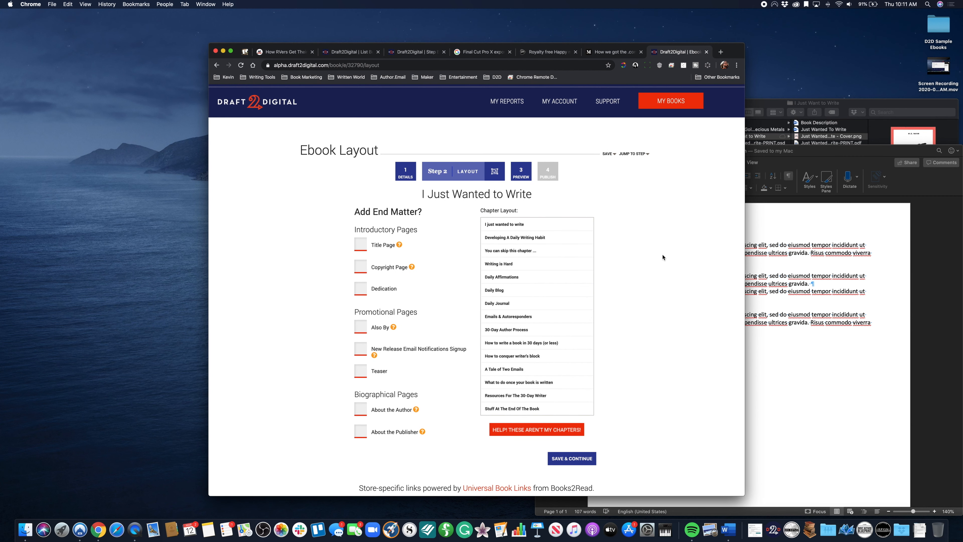
pyautogui.scroll(-3, 553, 301)
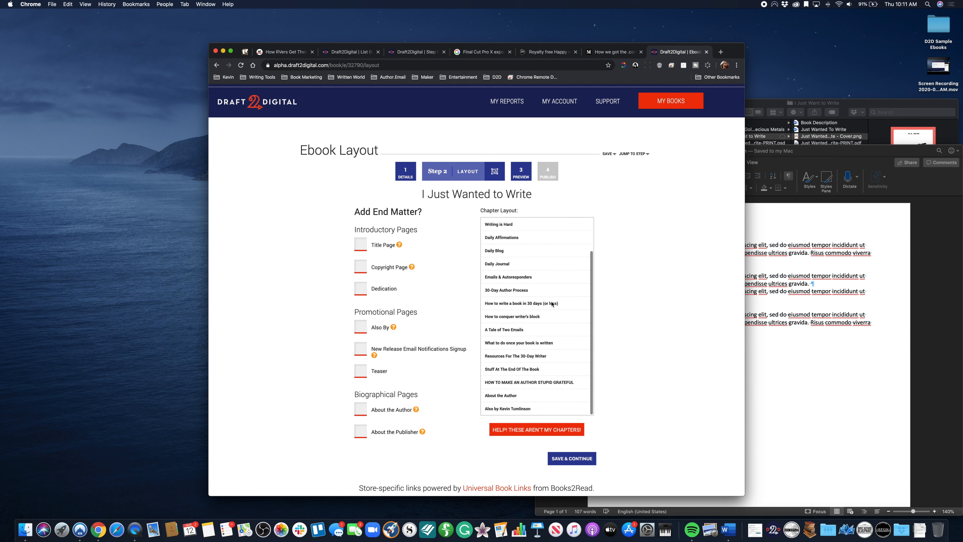
pyautogui.scroll(3, 551, 301)
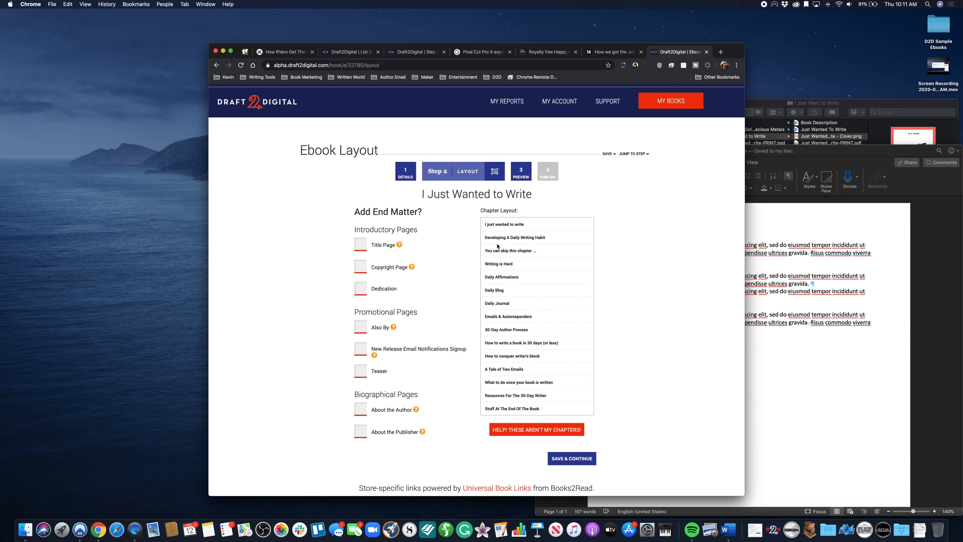
pyautogui.scroll(-3, 514, 285)
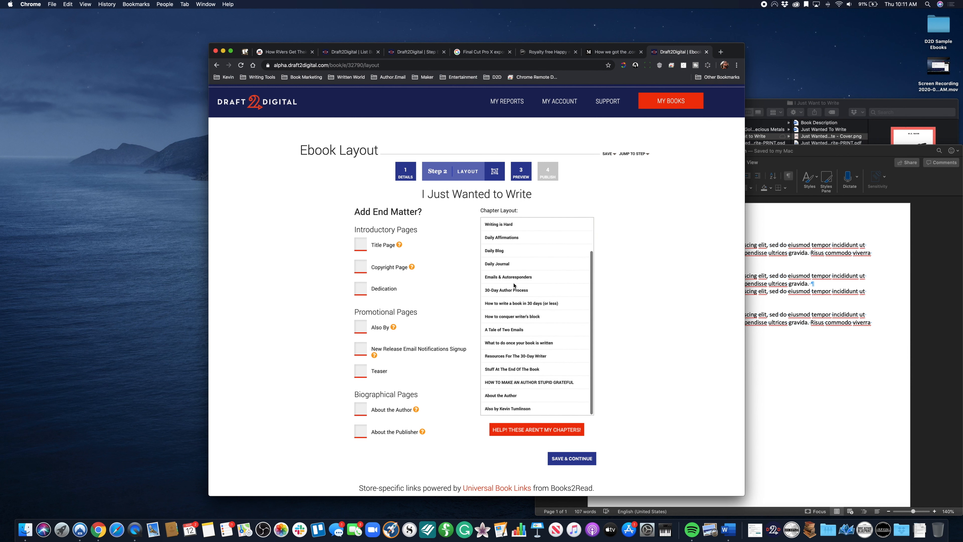
pyautogui.scroll(3, 504, 317)
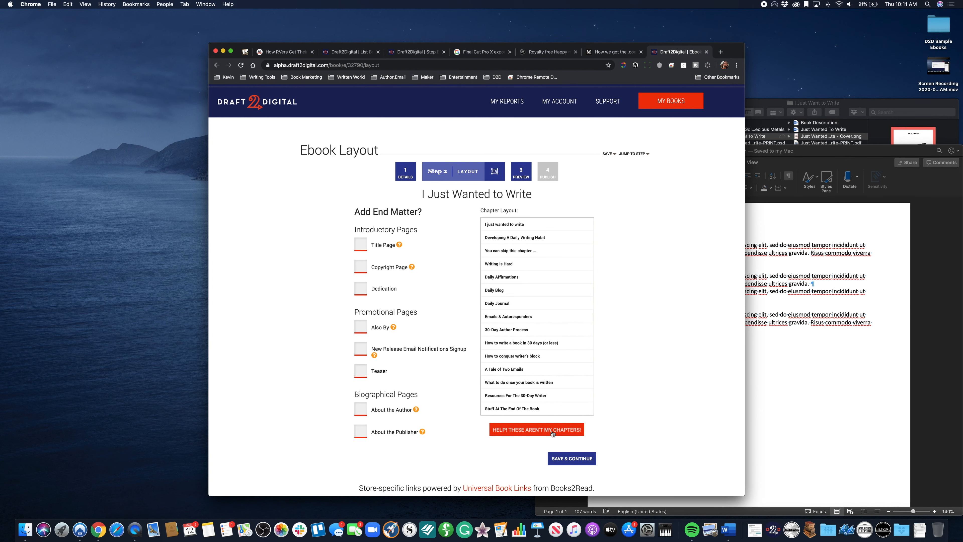
pyautogui.scroll(1, 636, 406)
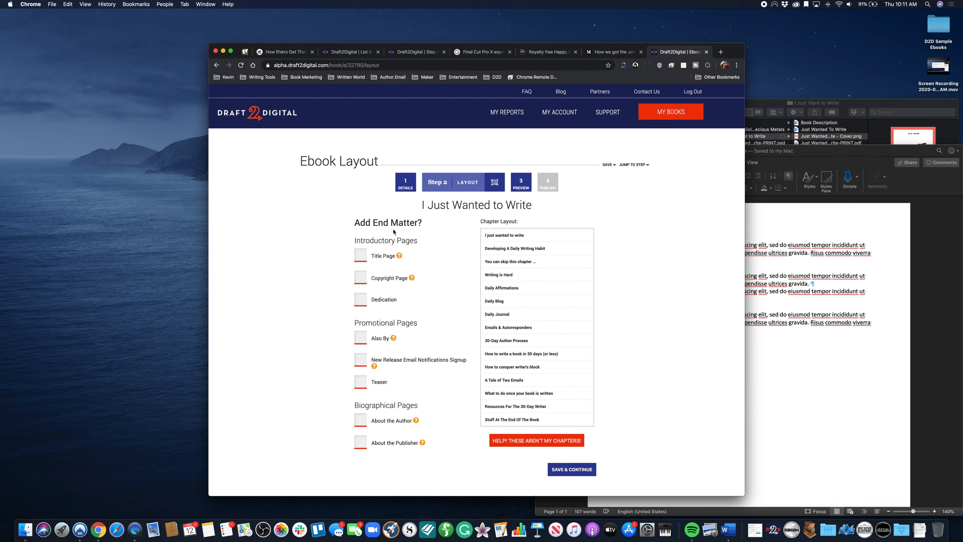
pyautogui.scroll(-3, 401, 239)
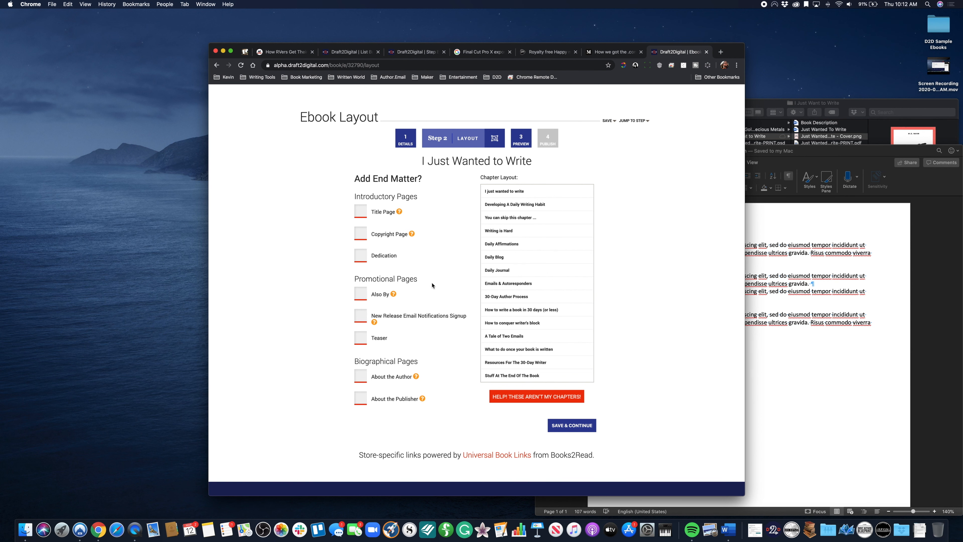
pyautogui.scroll(3, 432, 285)
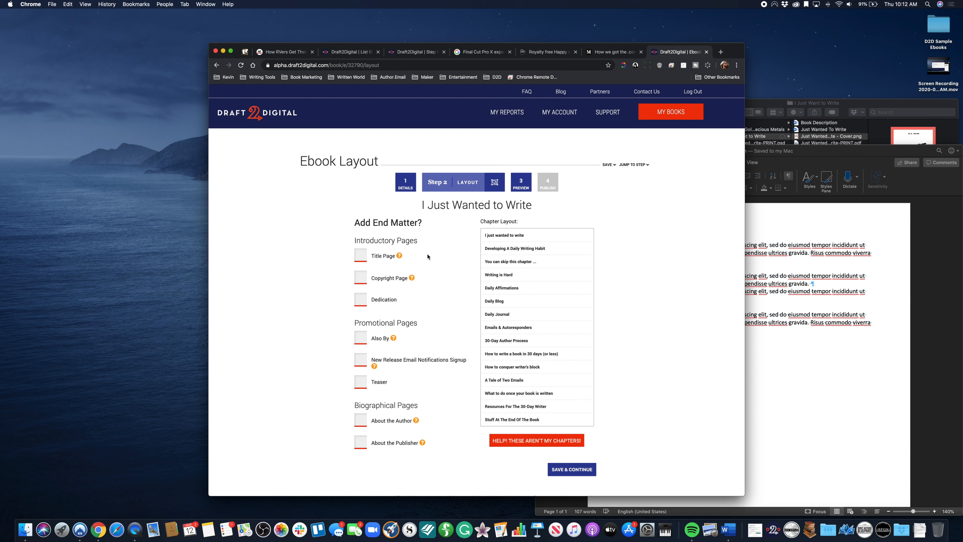
# - Include the Title Page, Copyright Page and Dedication among the book's introductory pages
pyautogui.moveTo(399, 258)
pyautogui.moveTo(413, 280)
pyautogui.click(360, 257)
pyautogui.click(361, 280)
pyautogui.click(359, 299)
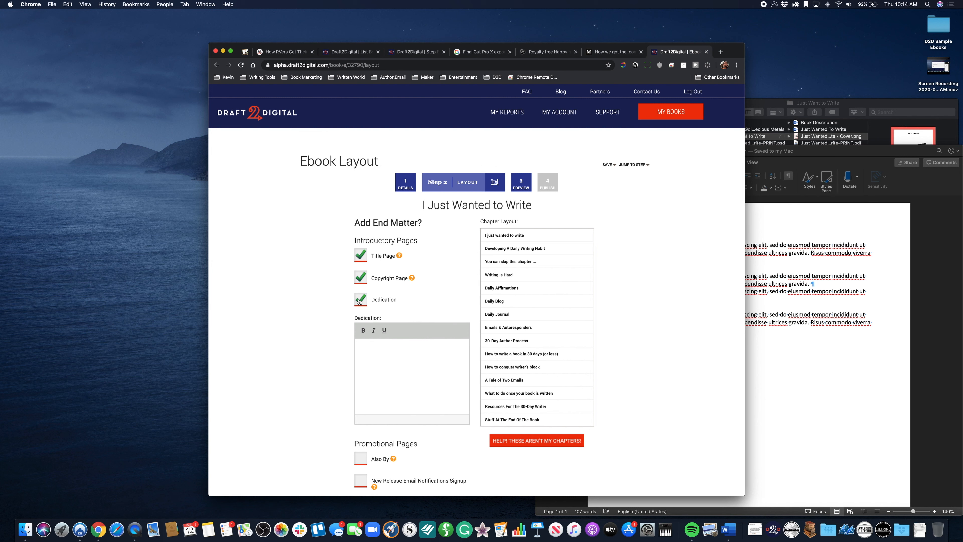
# - Write the dedication in italics, addressed to the dedicatee by first name with the words "Thanks for all the inspiration!"
pyautogui.click(398, 366)
pyautogui.click(374, 331)
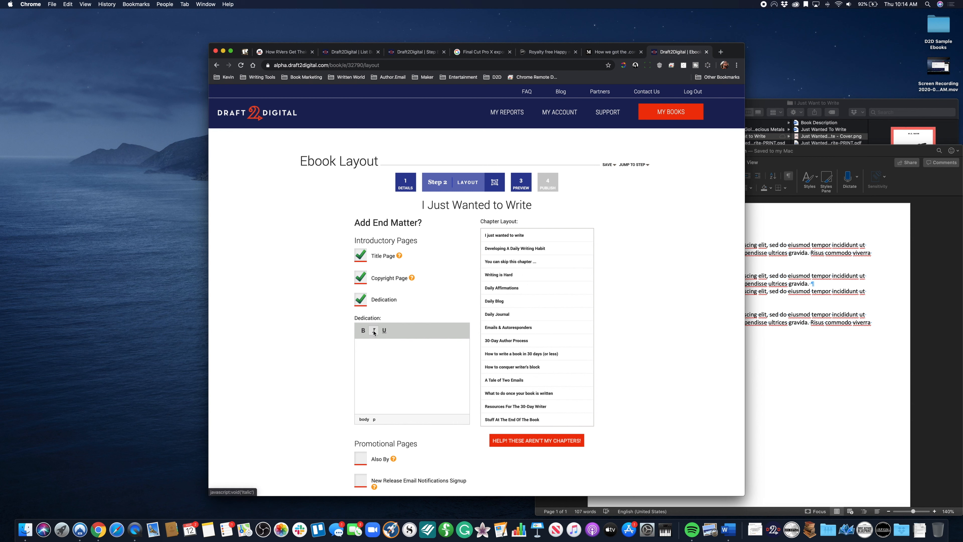
pyautogui.click(378, 356)
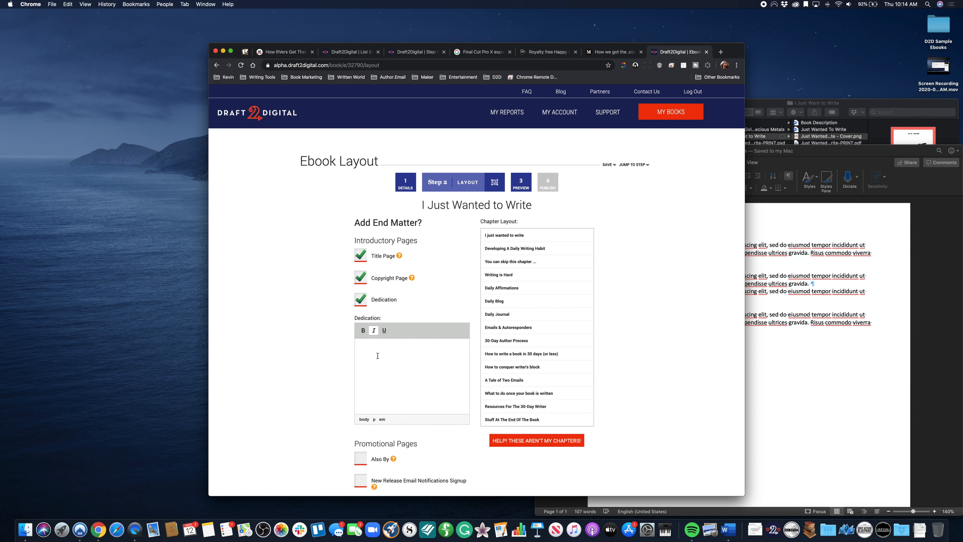
pyautogui.write('To Joe: Thanks for all the inspiration!')
pyautogui.tripleClick(362, 349)
pyautogui.click(373, 332)
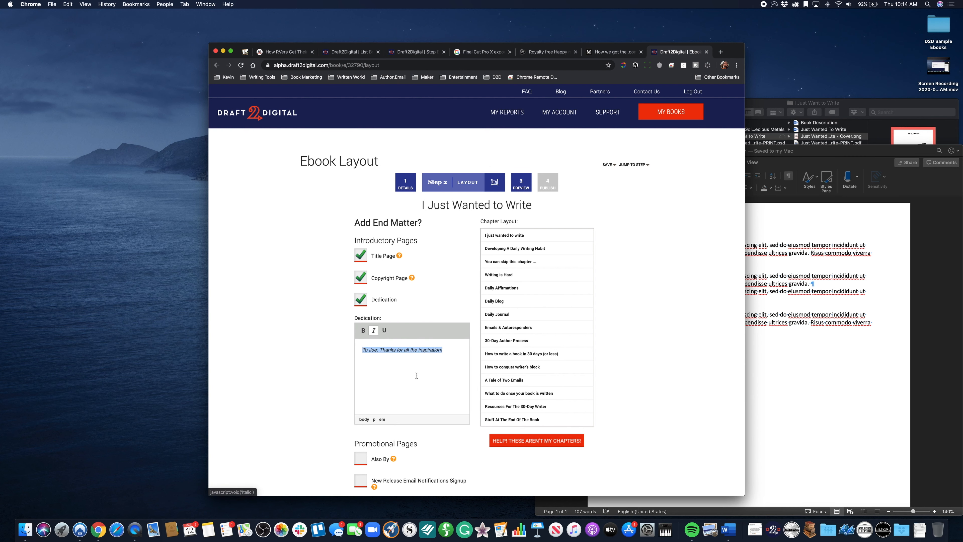
pyautogui.click(420, 358)
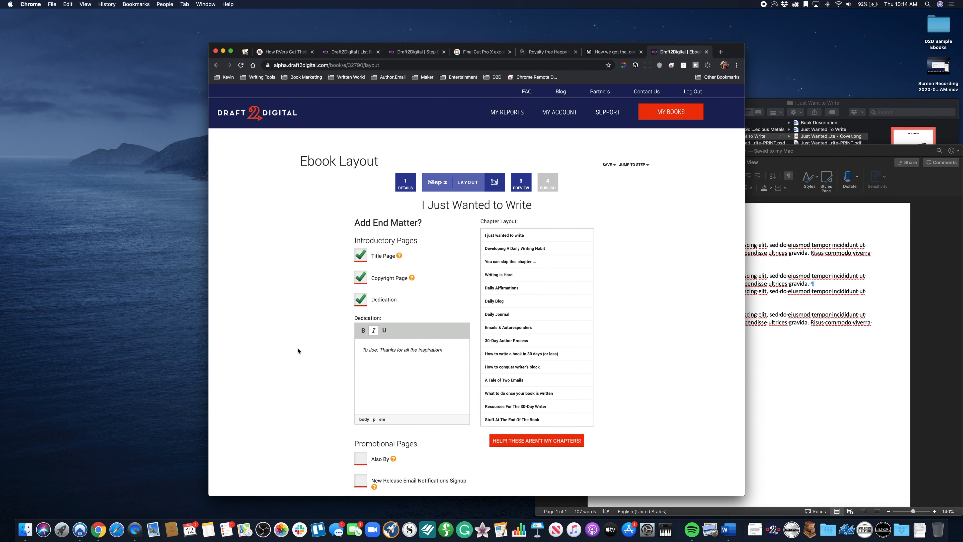
# - Include the Also By promotional page and set its location to Both
pyautogui.scroll(-5, 298, 351)
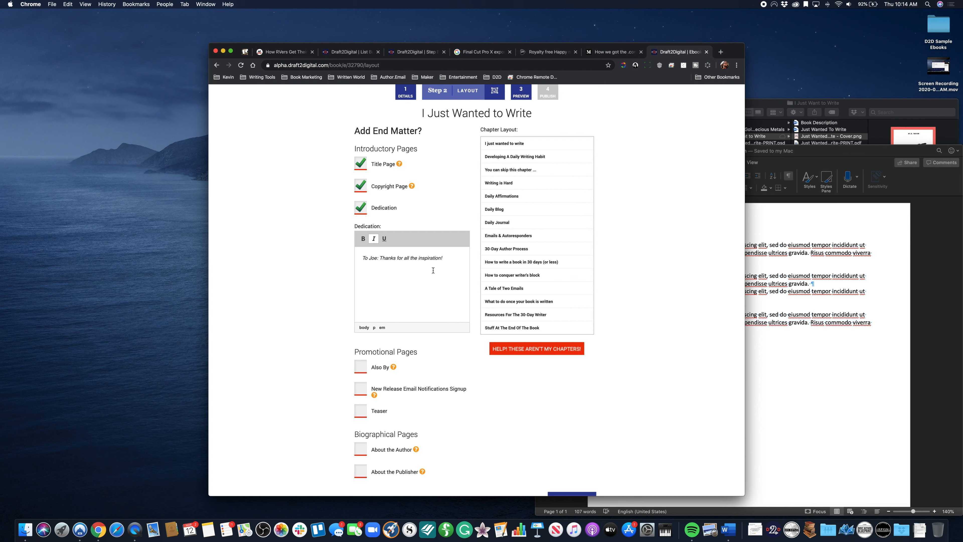
pyautogui.scroll(-4, 433, 270)
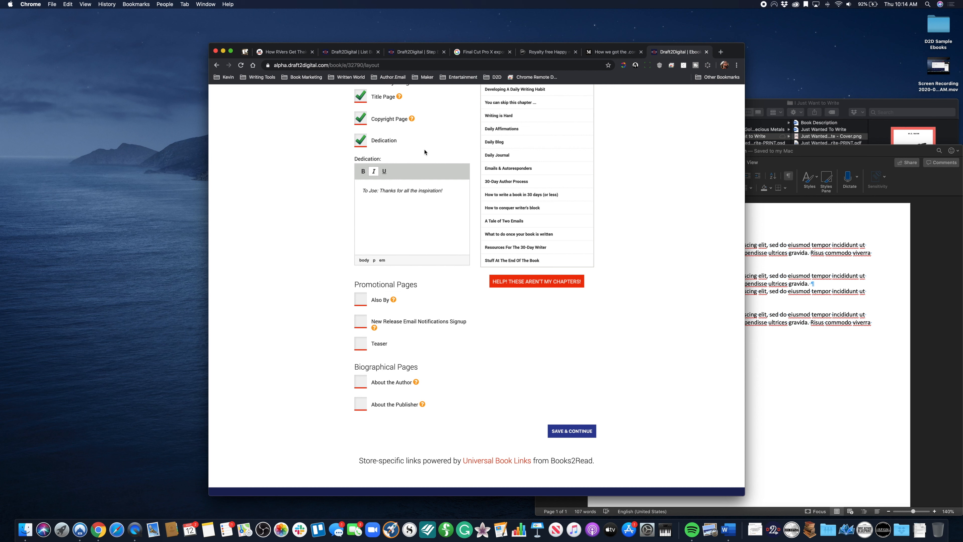
pyautogui.scroll(-2, 345, 303)
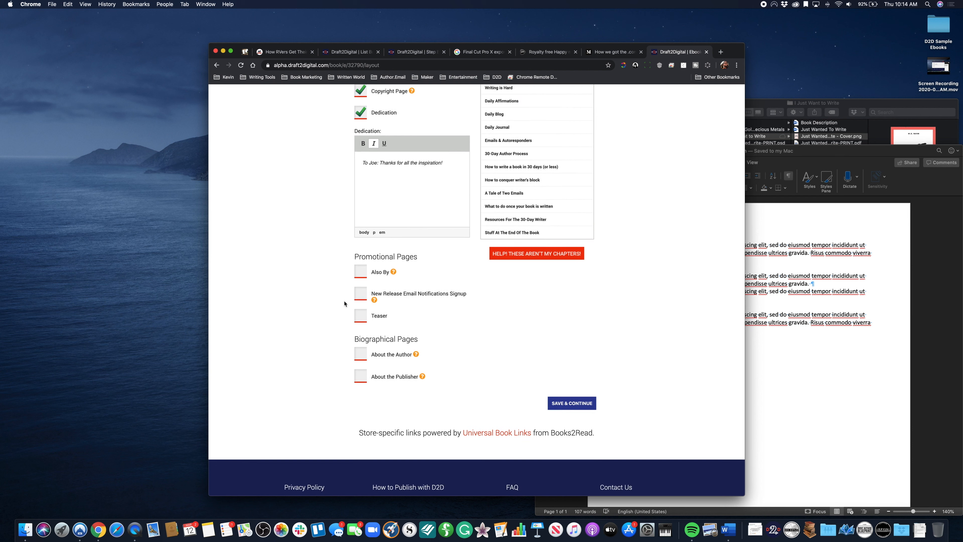
pyautogui.scroll(2, 344, 303)
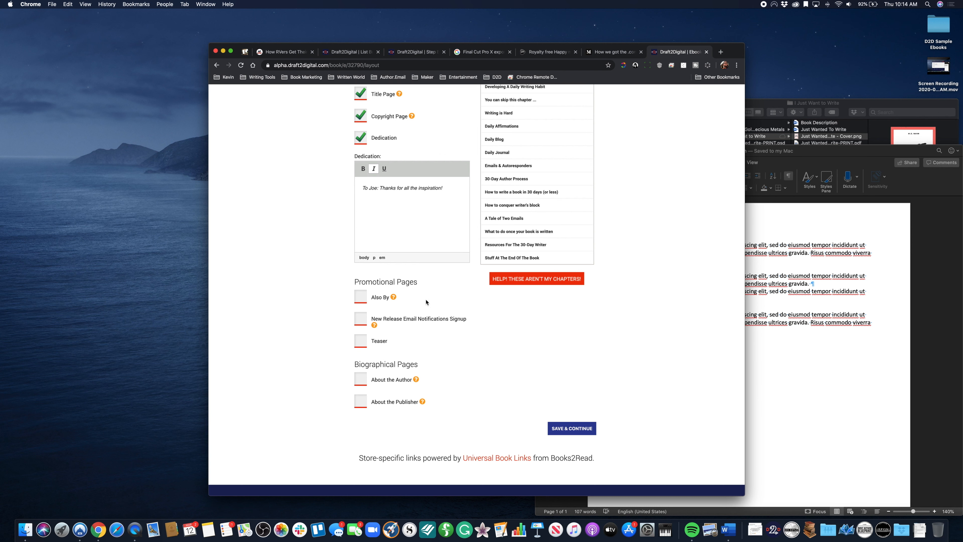
pyautogui.moveTo(394, 298)
pyautogui.click(362, 297)
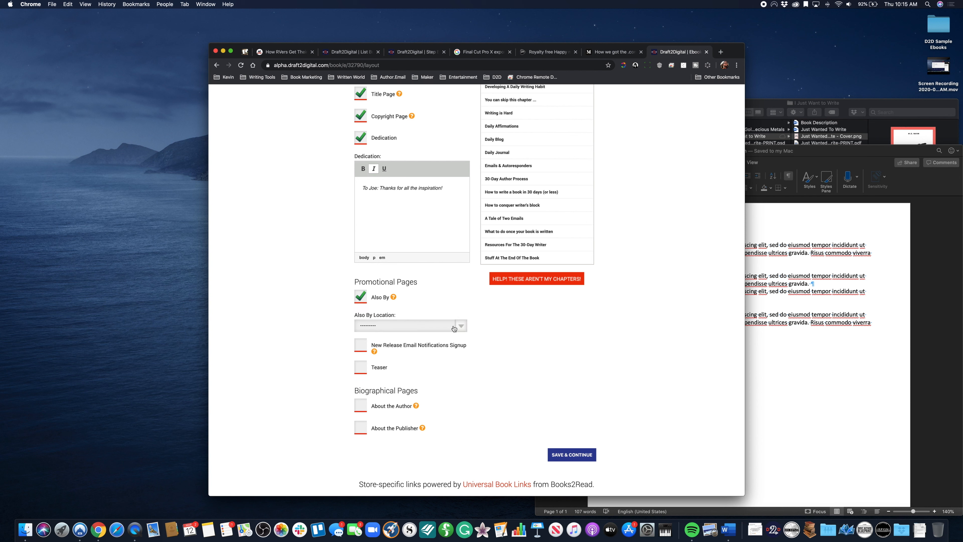
pyautogui.click(460, 328)
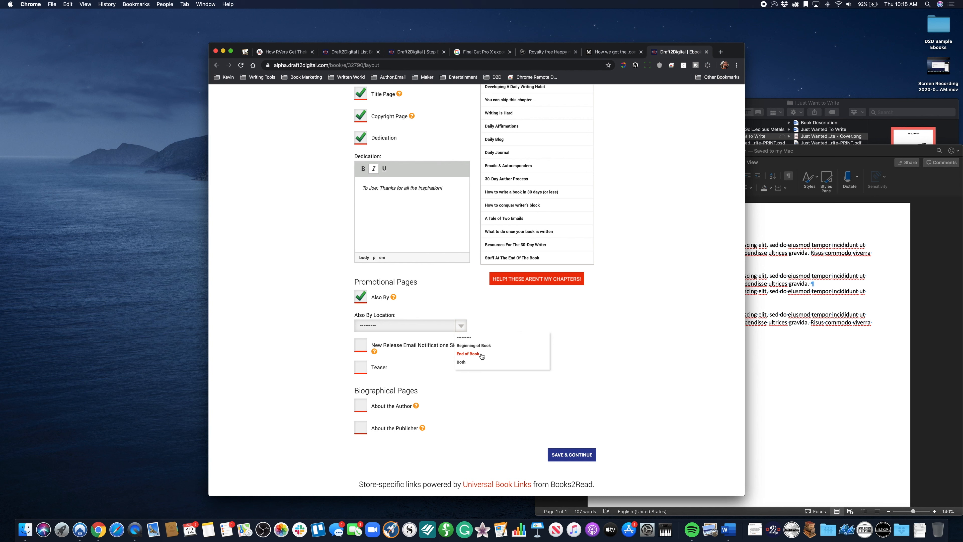
pyautogui.click(461, 361)
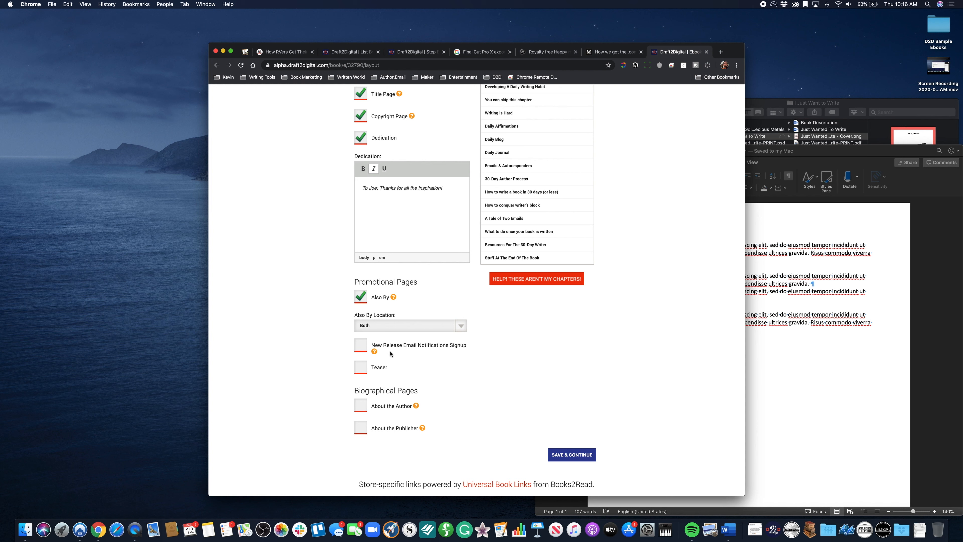
# - Include the New Release Email Notifications Signup and a Teaser page, with The Second Book Initiative as the teaser book
pyautogui.moveTo(376, 353)
pyautogui.click(357, 344)
pyautogui.click(361, 371)
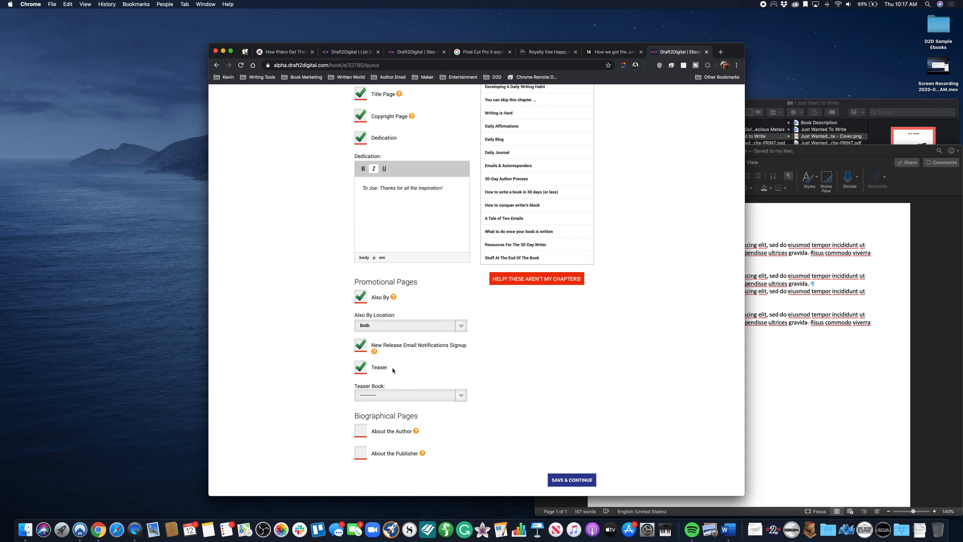
pyautogui.click(458, 396)
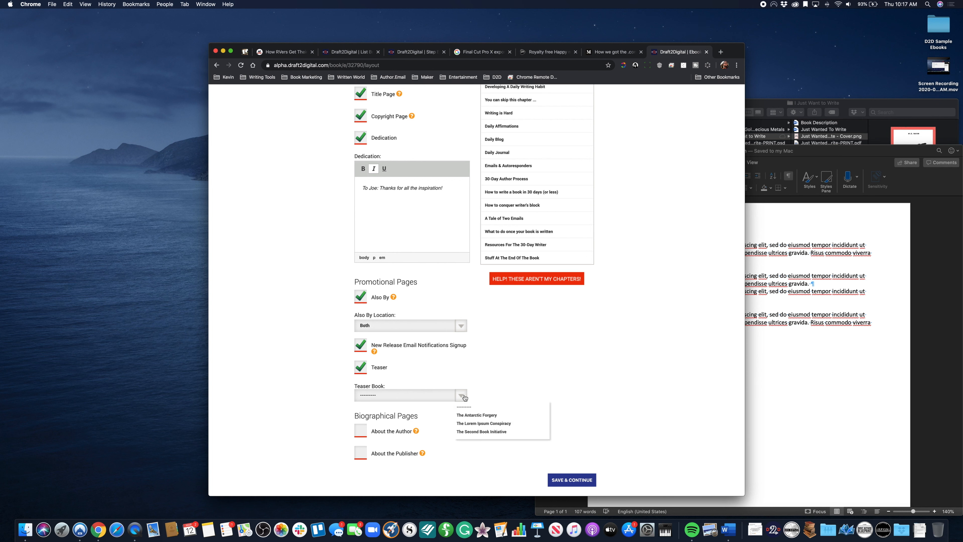
pyautogui.click(476, 432)
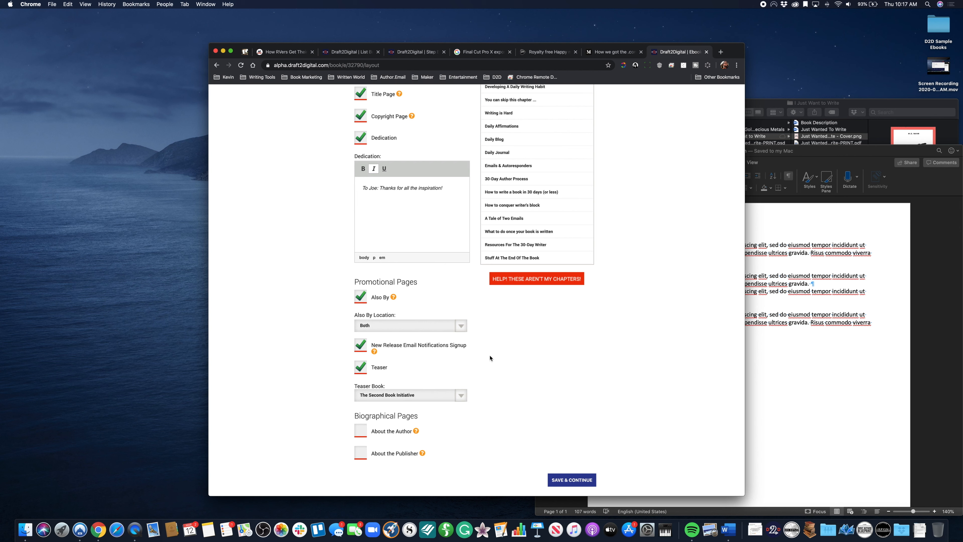
# - Include an About the Author page using the existing author profile, plus an About the Publisher page
pyautogui.scroll(-5, 489, 358)
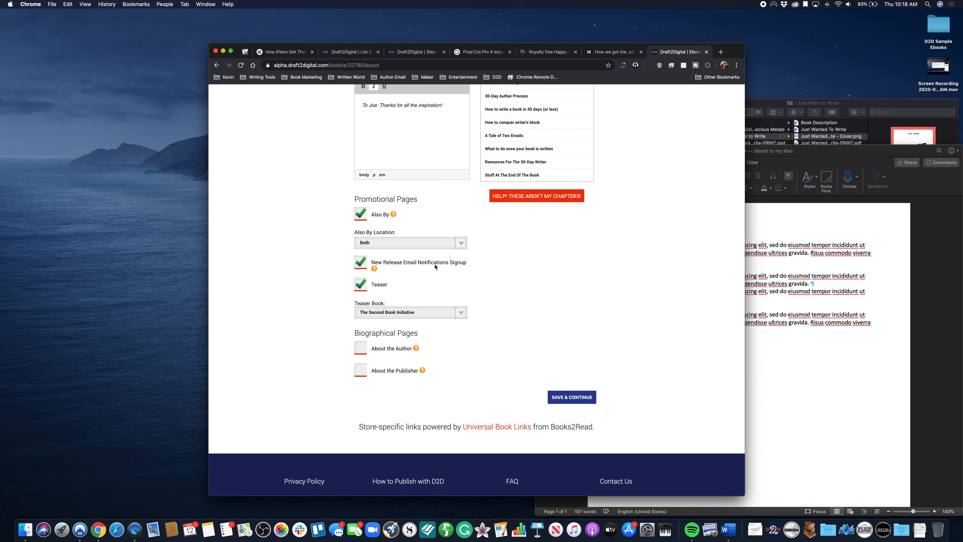
pyautogui.moveTo(393, 214)
pyautogui.scroll(-5, 510, 240)
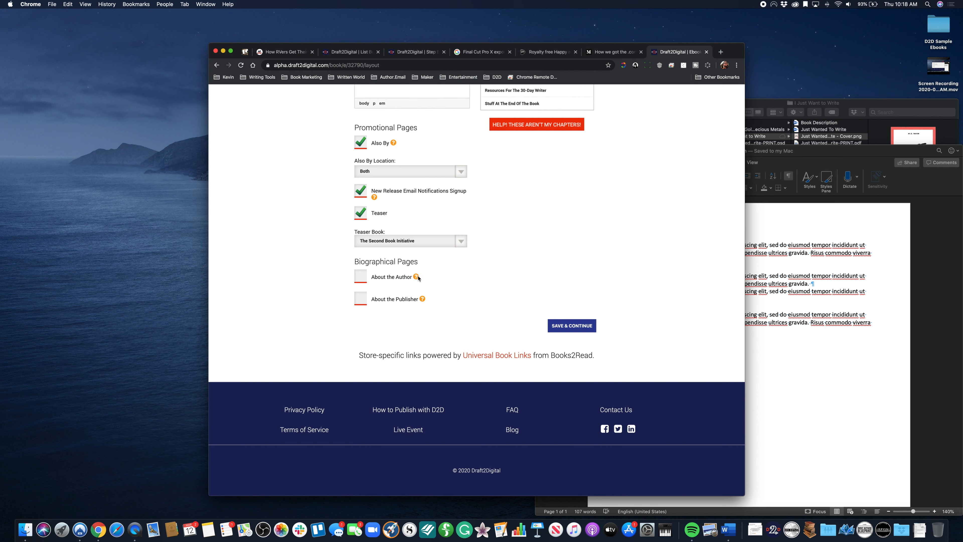
pyautogui.moveTo(416, 277)
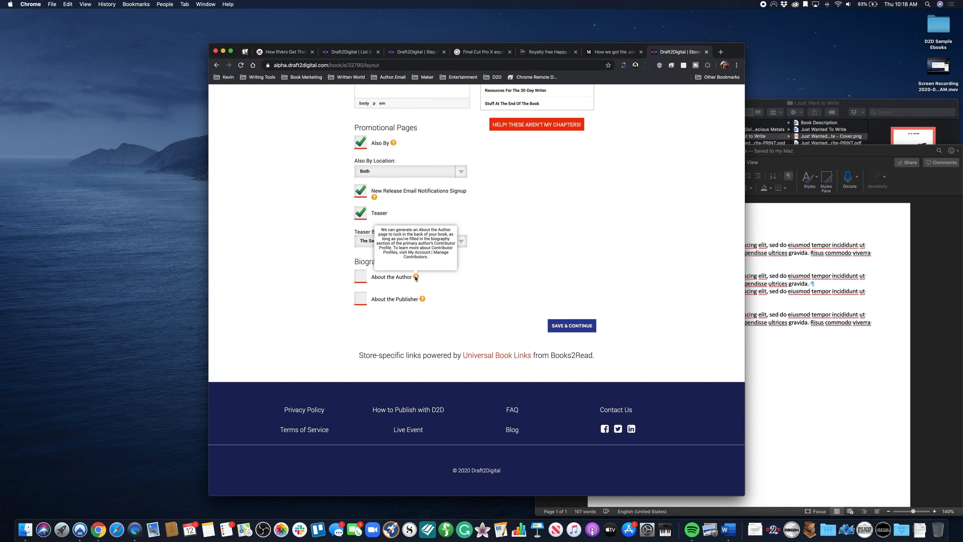
pyautogui.scroll(10, 541, 224)
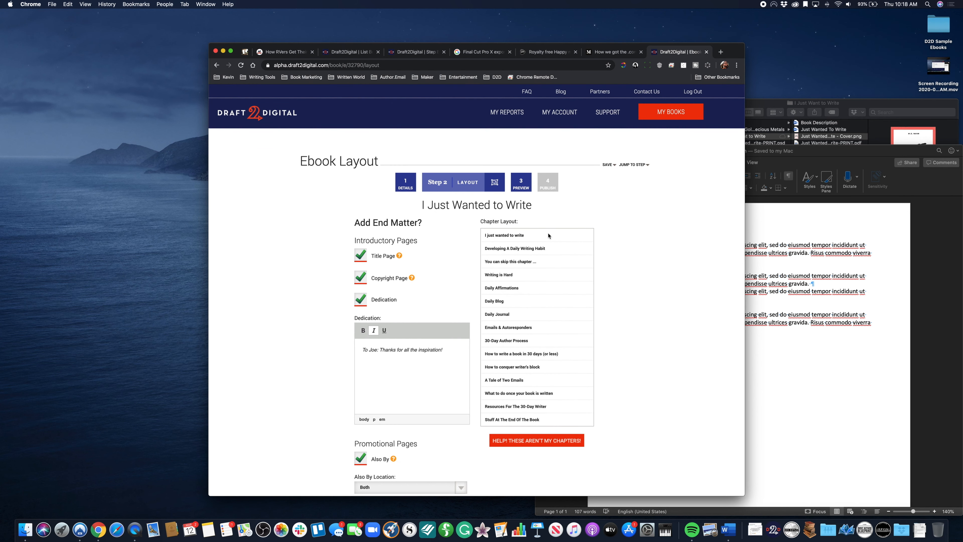
pyautogui.scroll(-5, 648, 244)
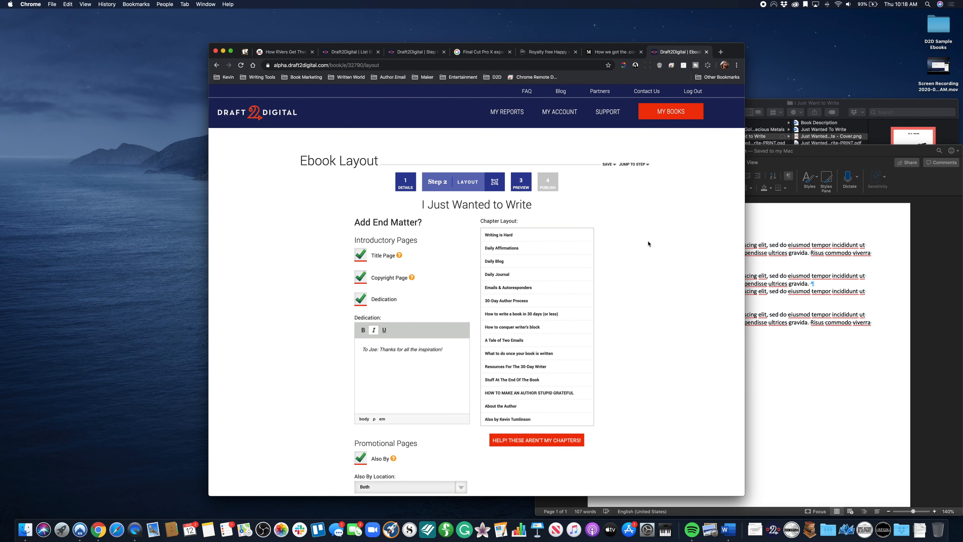
pyautogui.scroll(-3, 648, 243)
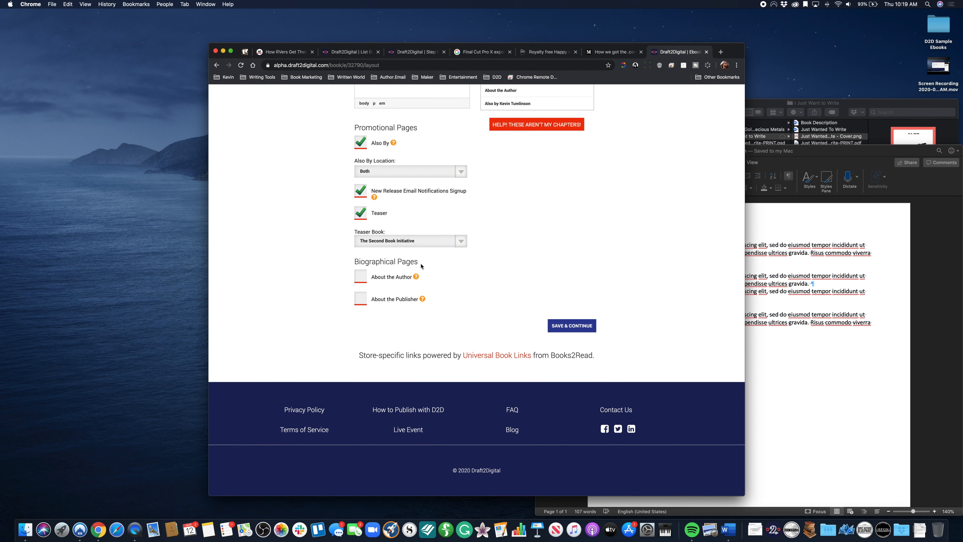
pyautogui.click(361, 277)
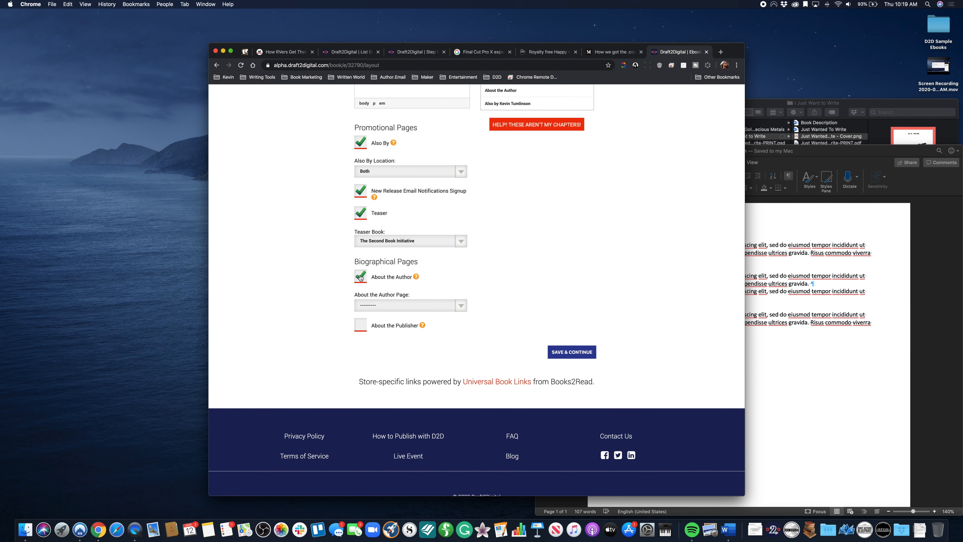
pyautogui.click(461, 306)
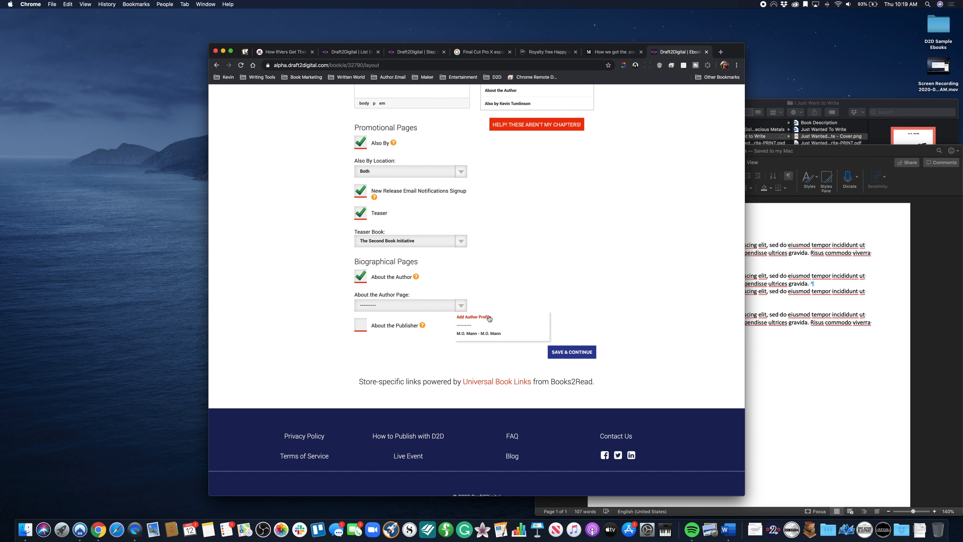
pyautogui.click(483, 334)
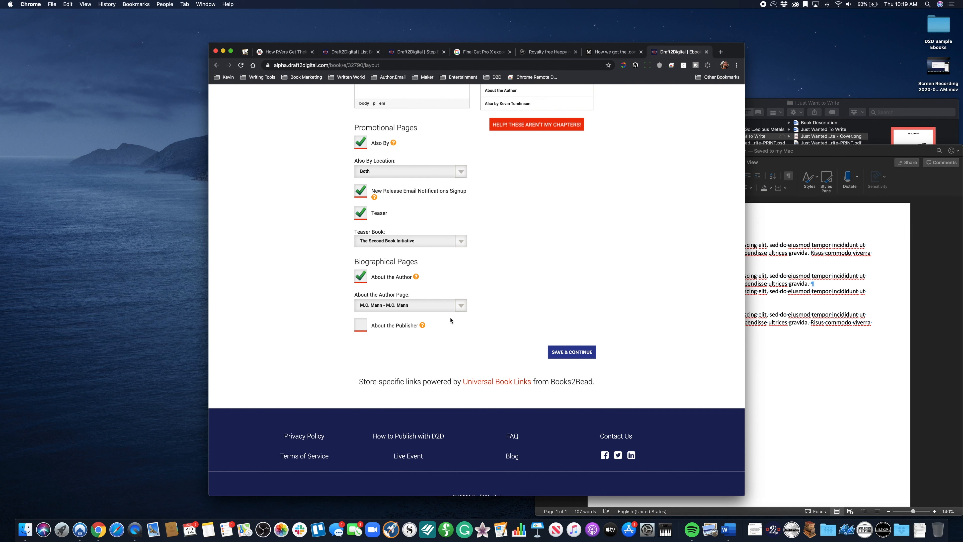
pyautogui.moveTo(424, 330)
pyautogui.click(358, 328)
# - Review the selected introductory, promotional and biographical pages alongside the chapter layout
pyautogui.scroll(1, 412, 342)
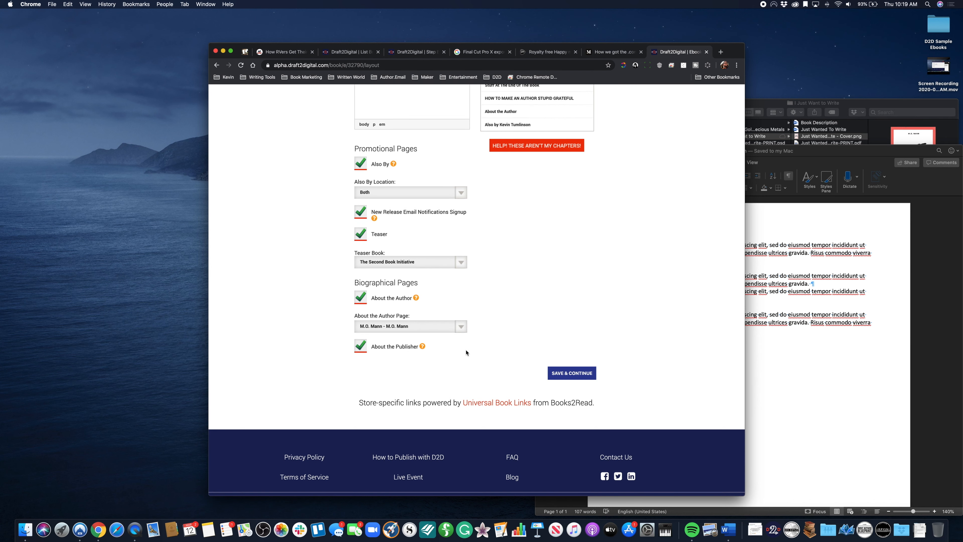
pyautogui.scroll(-2, 455, 352)
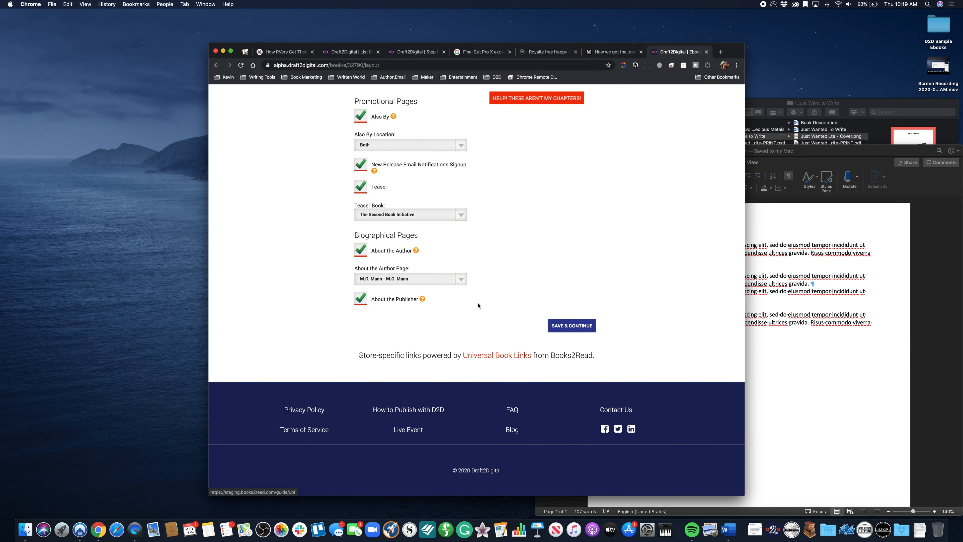
pyautogui.scroll(10, 549, 275)
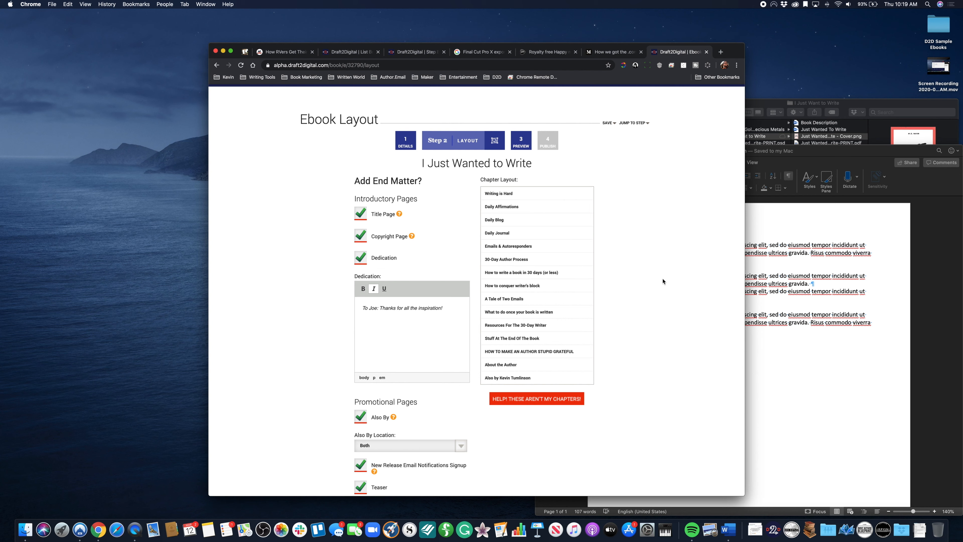
pyautogui.click(612, 167)
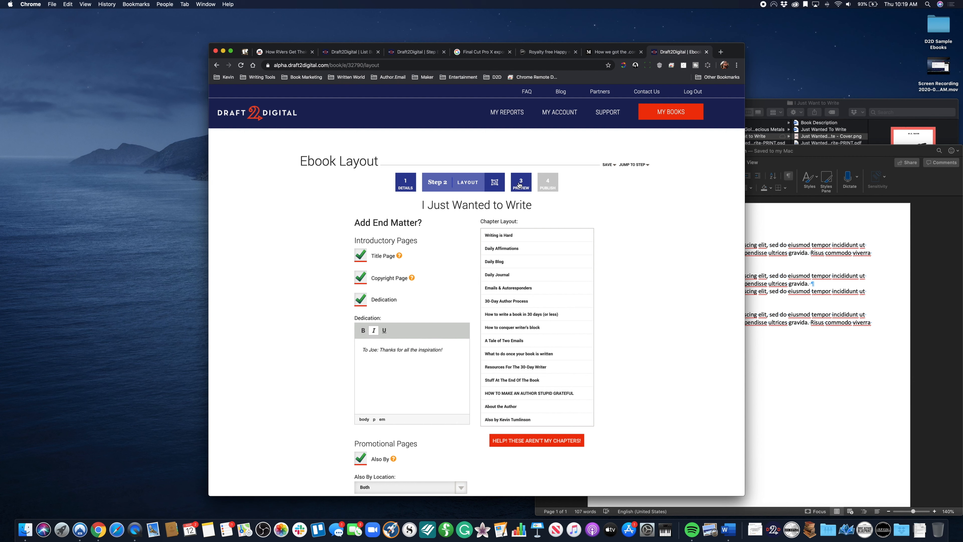
pyautogui.scroll(-3, 621, 253)
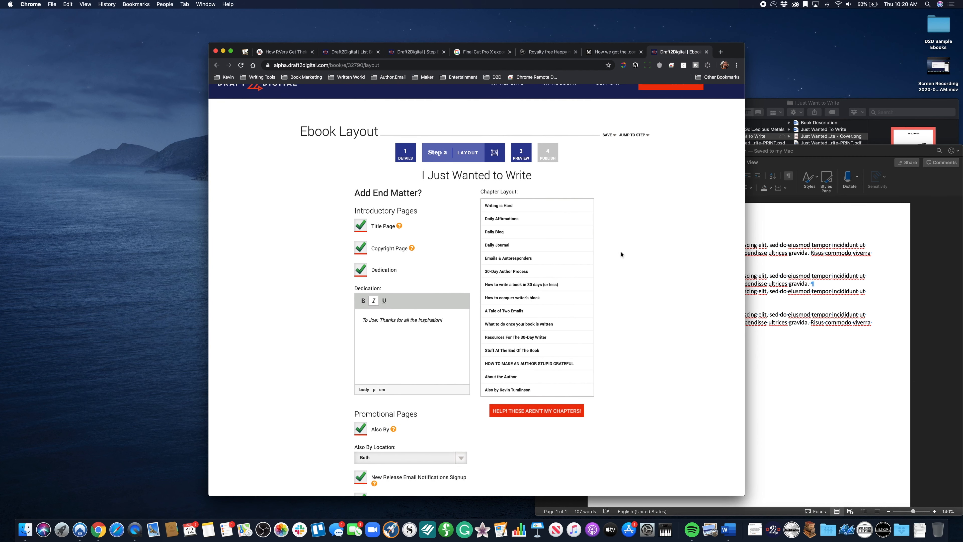
pyautogui.scroll(-15, 621, 254)
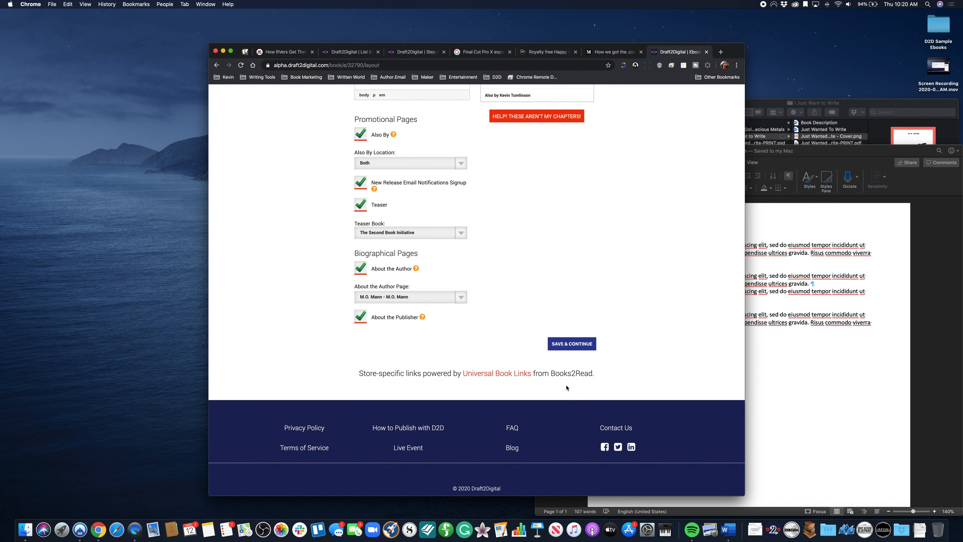
pyautogui.scroll(10, 566, 387)
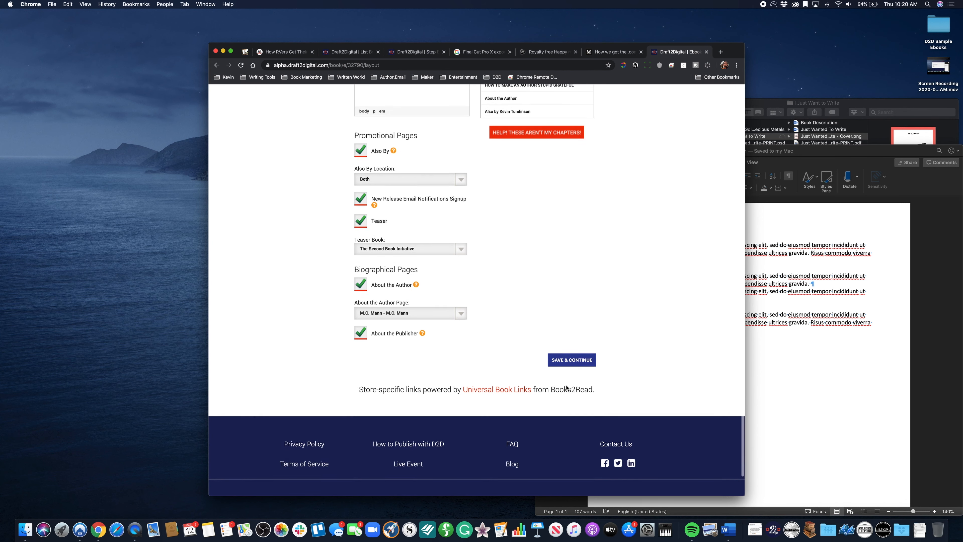